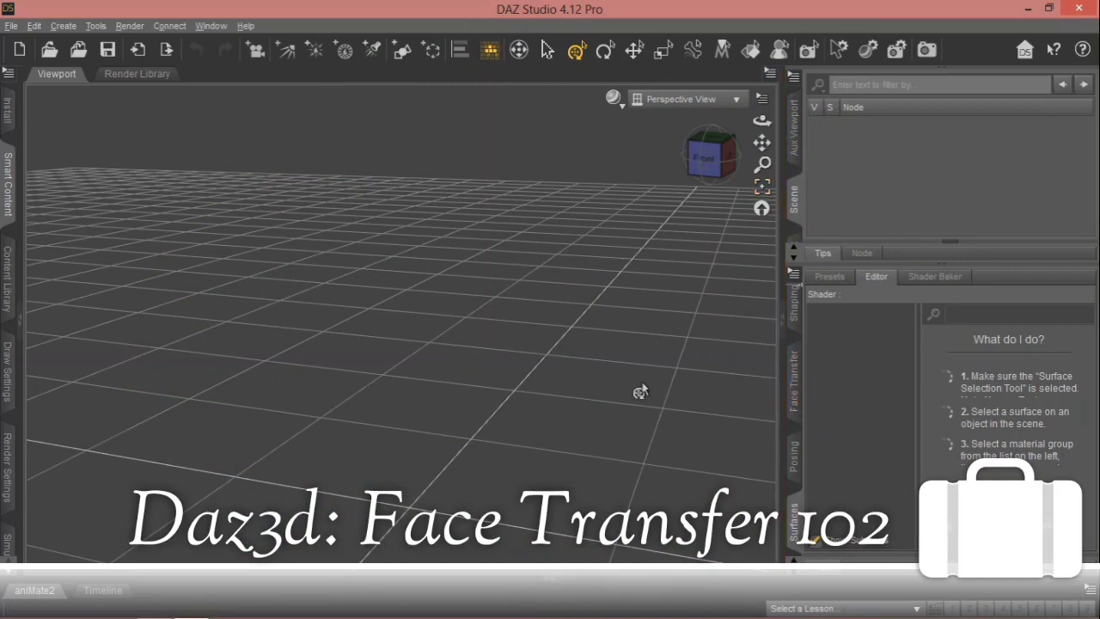
left_click(783, 337)
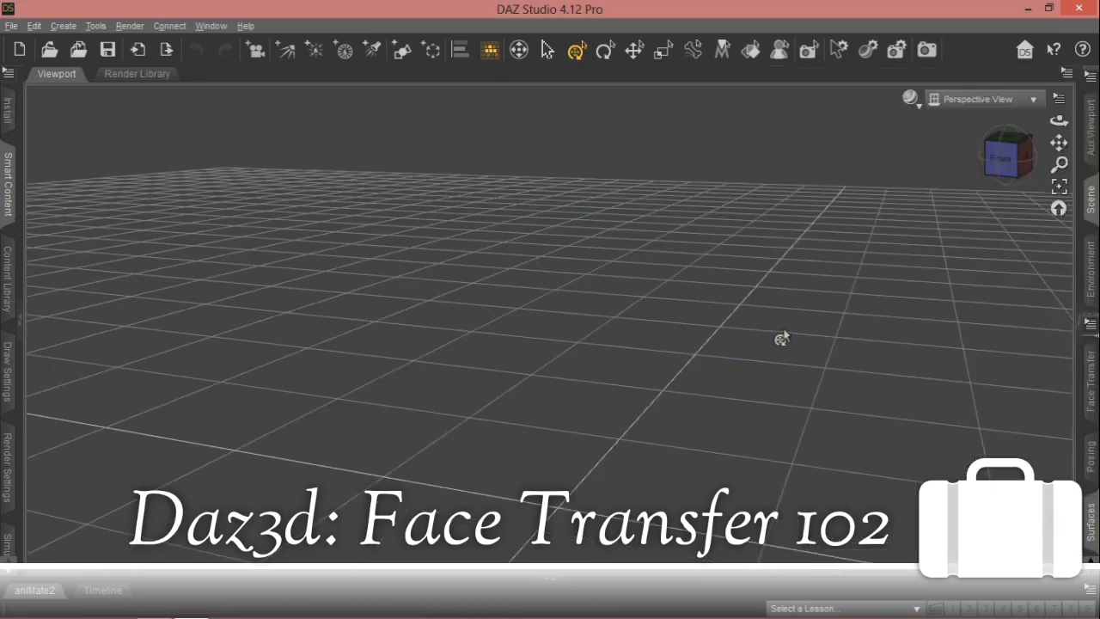
left_click(1081, 327)
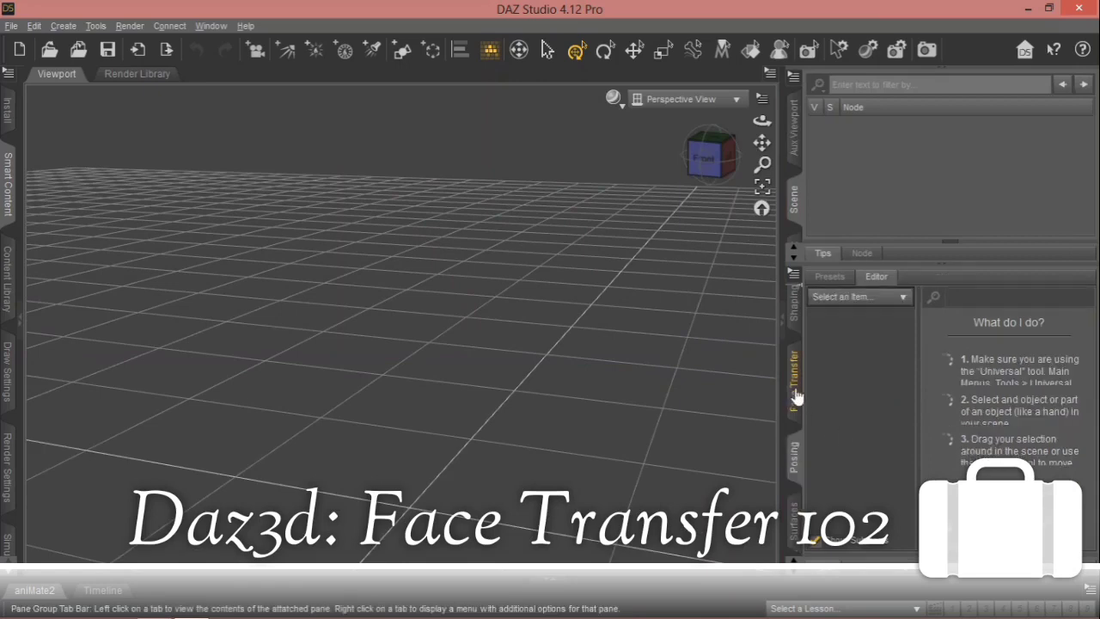
scroll(796, 394, "up", 1)
scroll(798, 392, "down", 2)
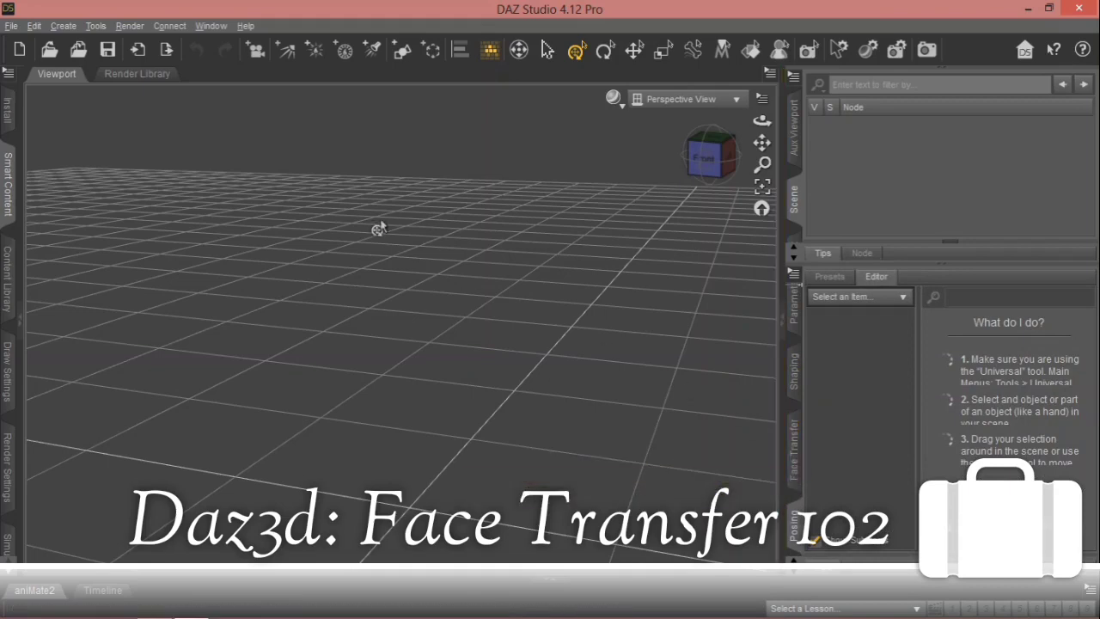
left_click(213, 26)
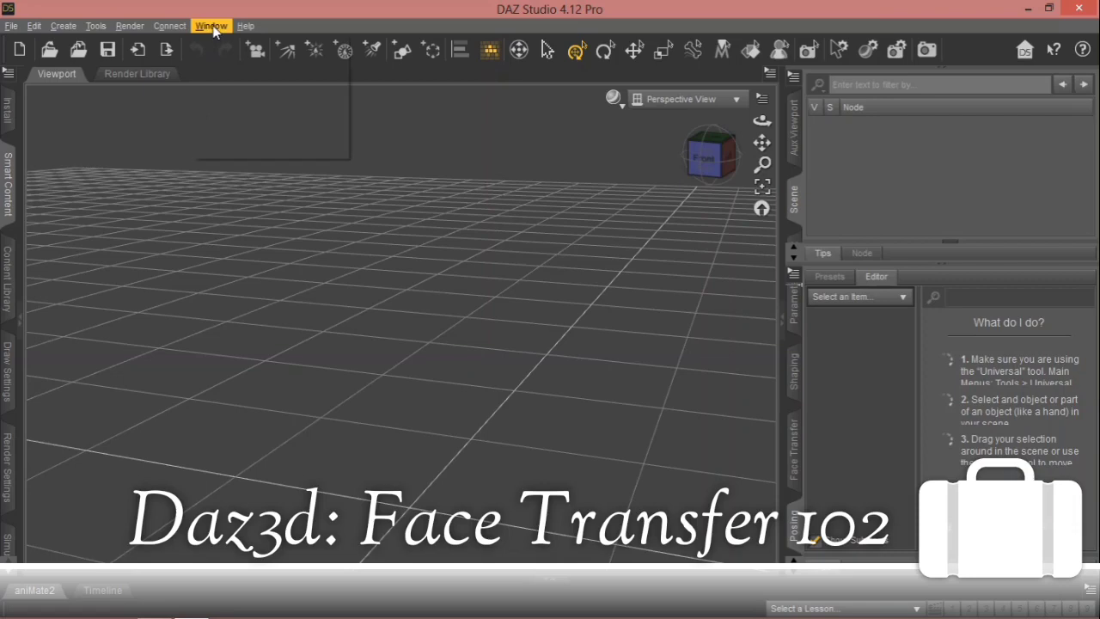
mouse_move(231, 40)
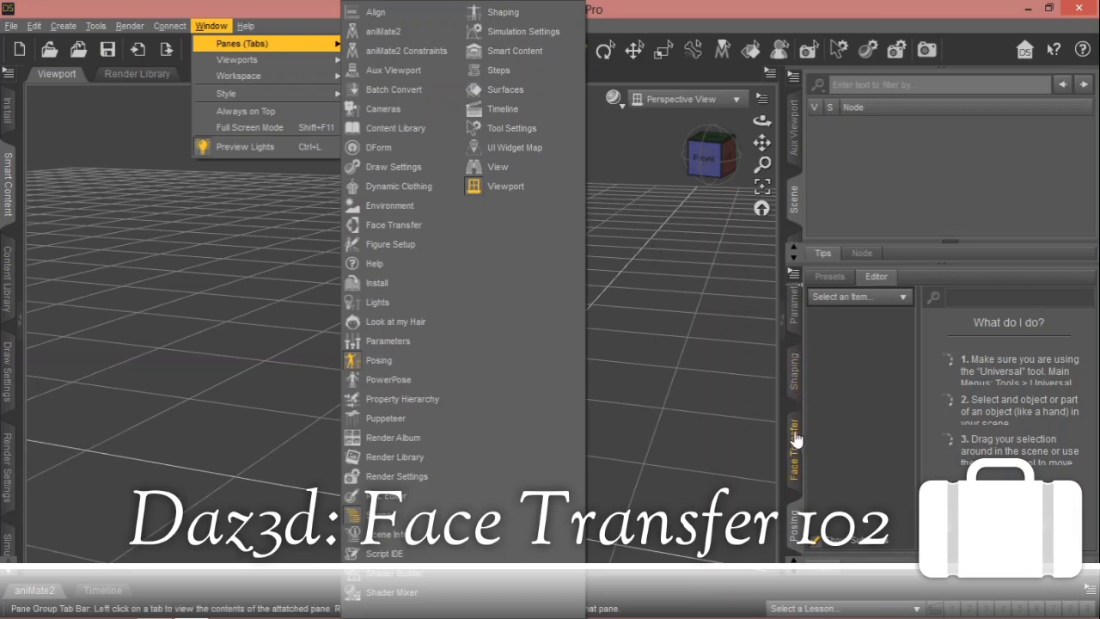
left_click(712, 387)
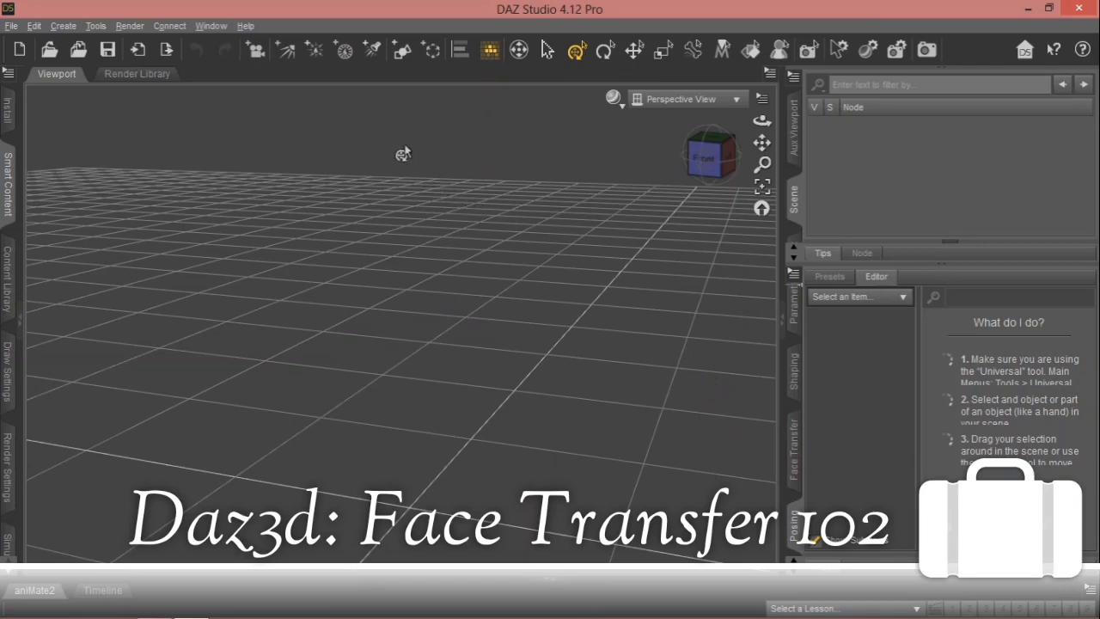
- Open Face Transfer and load IMG_6620.JPG from the Desktop as the source image
left_click(796, 463)
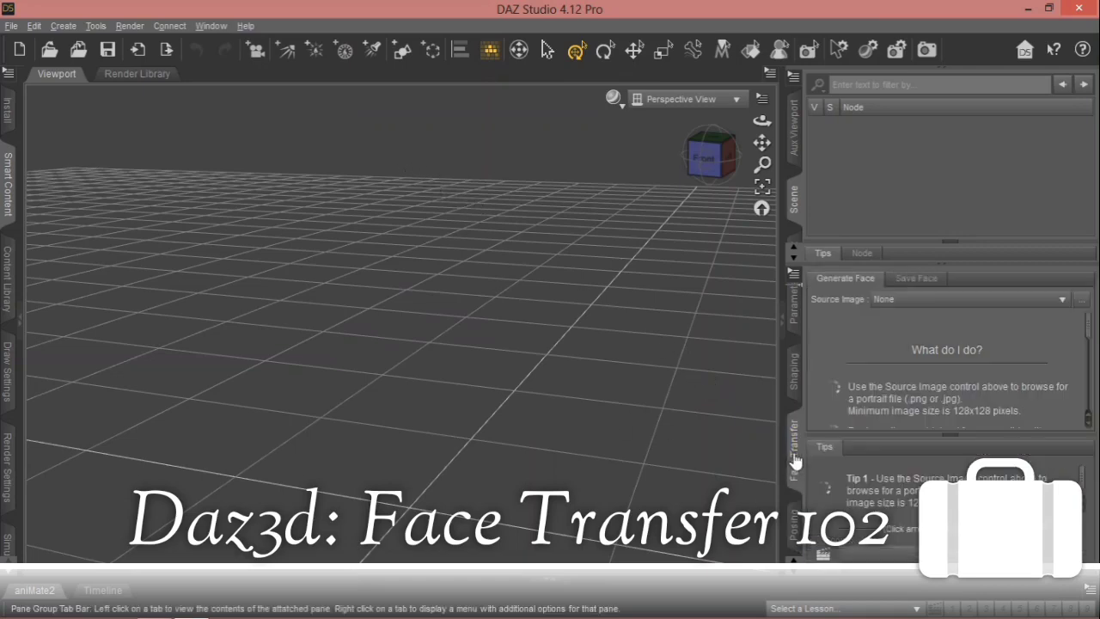
left_click(907, 303)
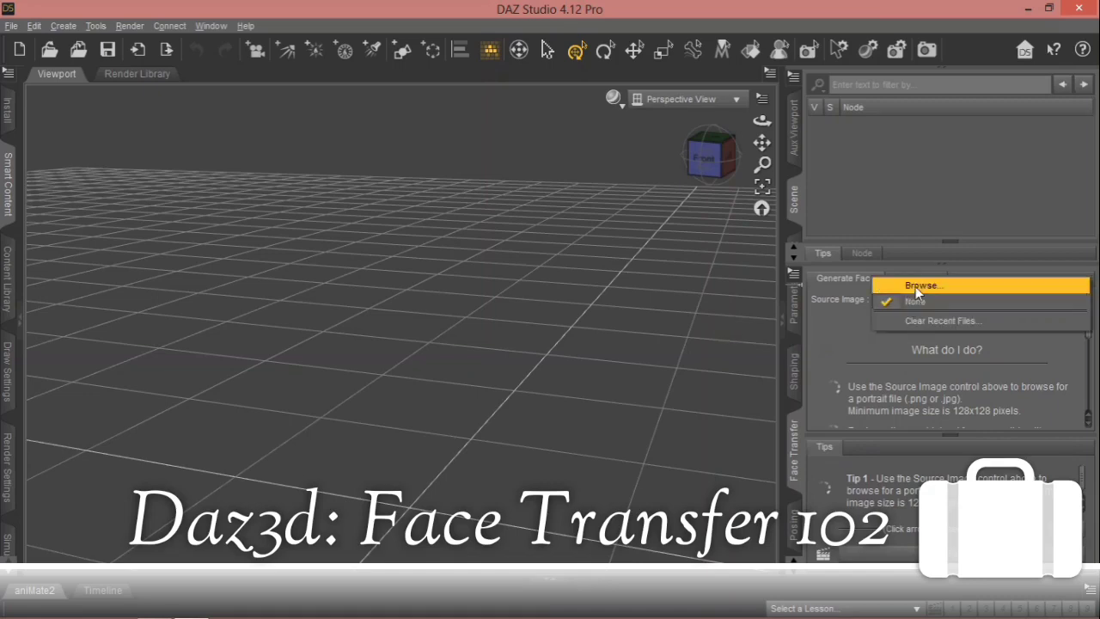
left_click(915, 286)
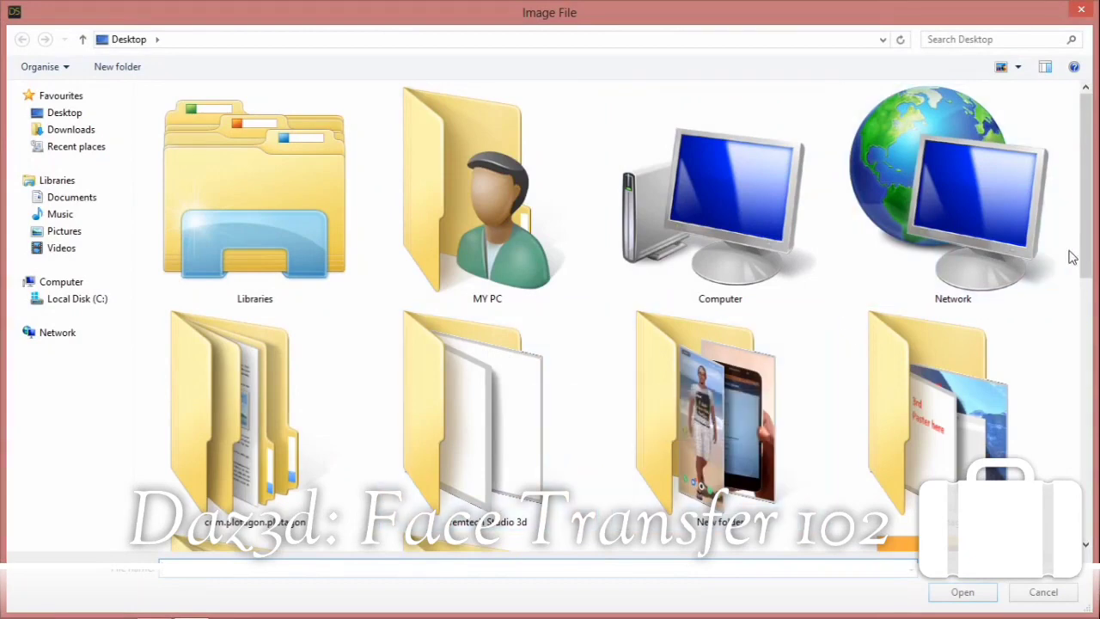
left_click_drag(1086, 251, 1095, 413)
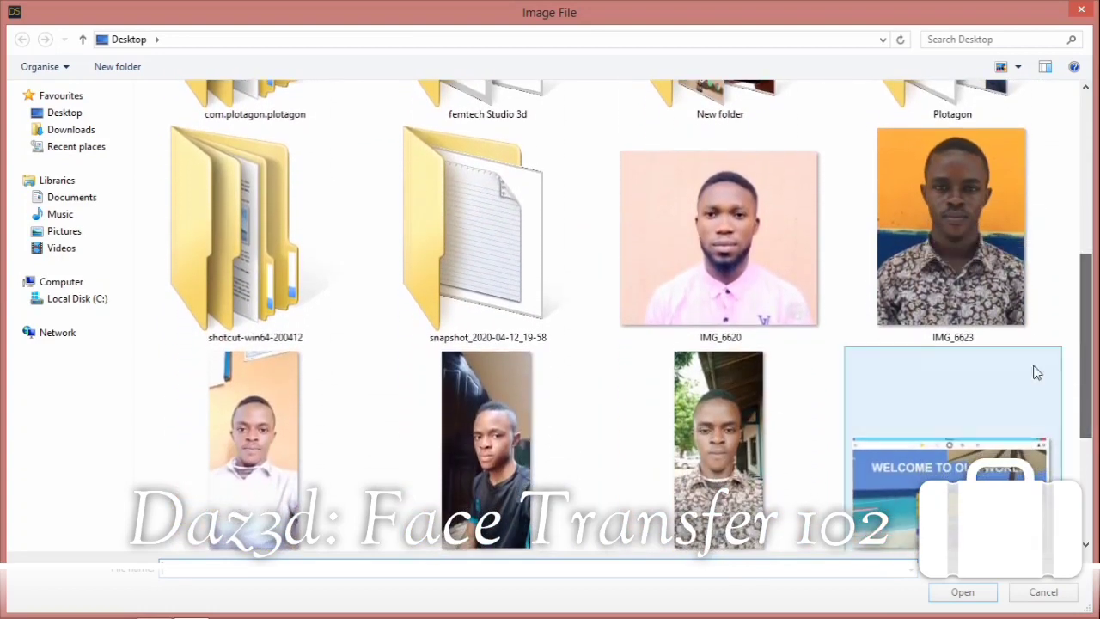
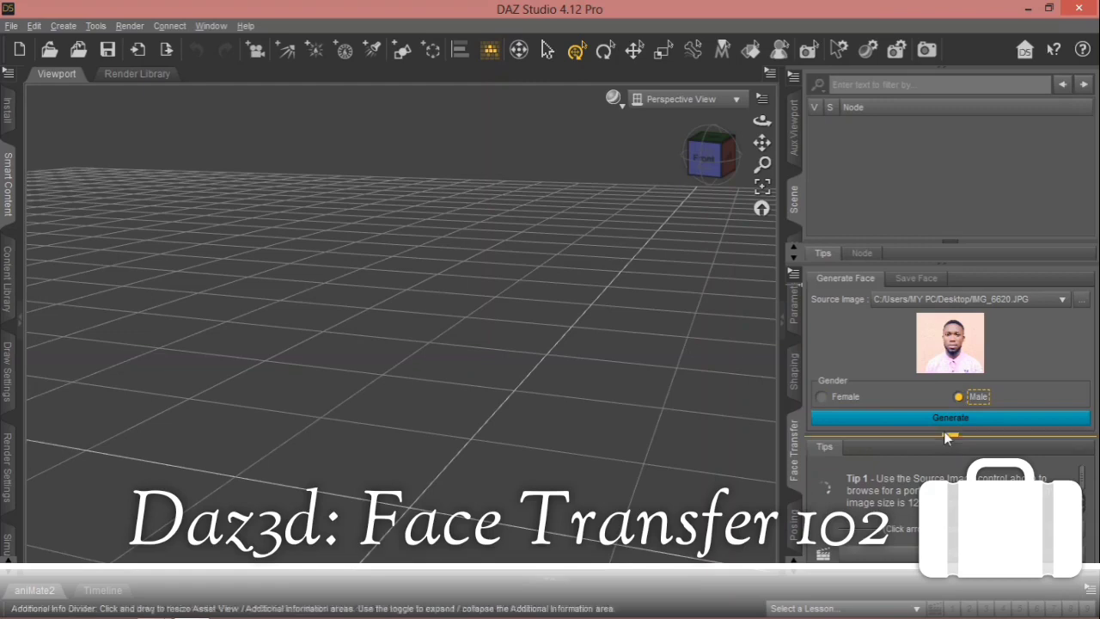
- Generate the face transfer on a new Genesis 8 Male figure from the loaded portrait and inspect its head from the front
left_click(945, 421)
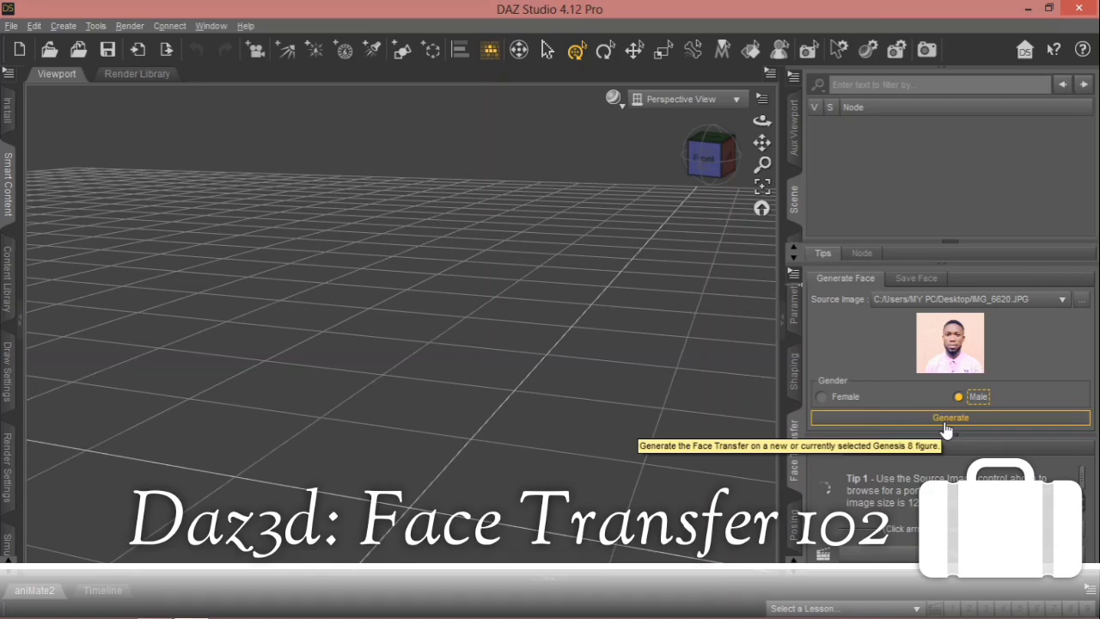
left_click(946, 427)
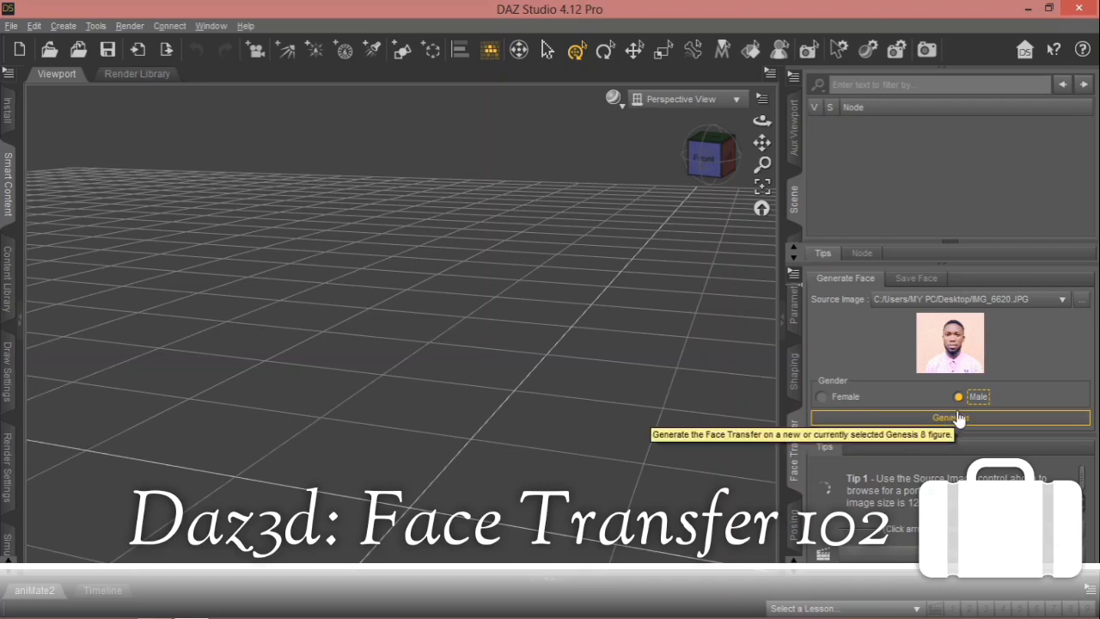
left_click(954, 418)
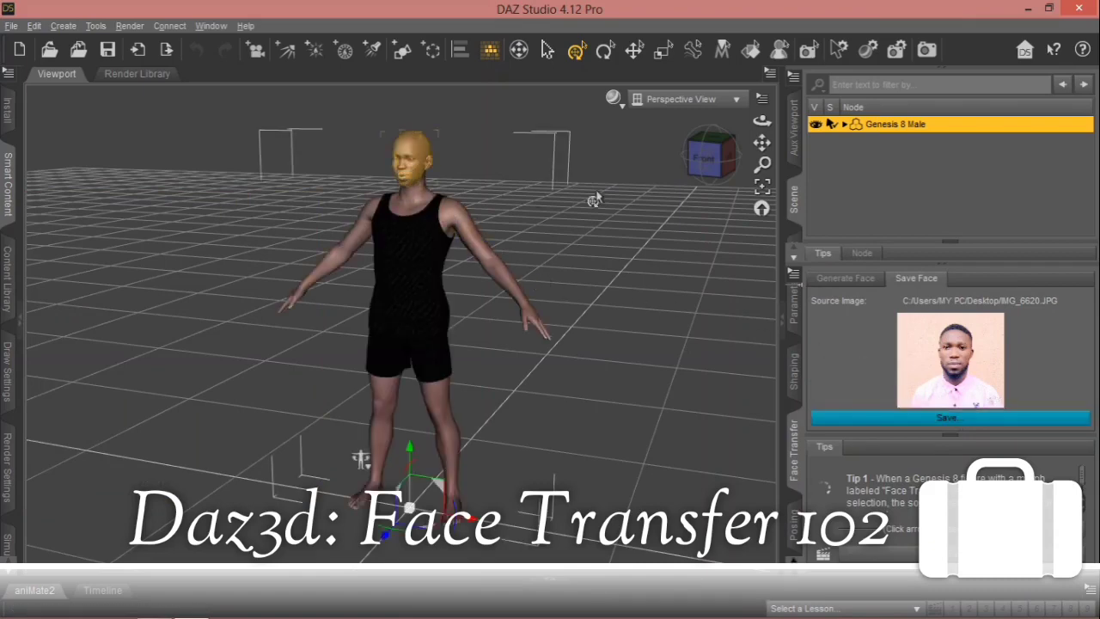
left_click(762, 186)
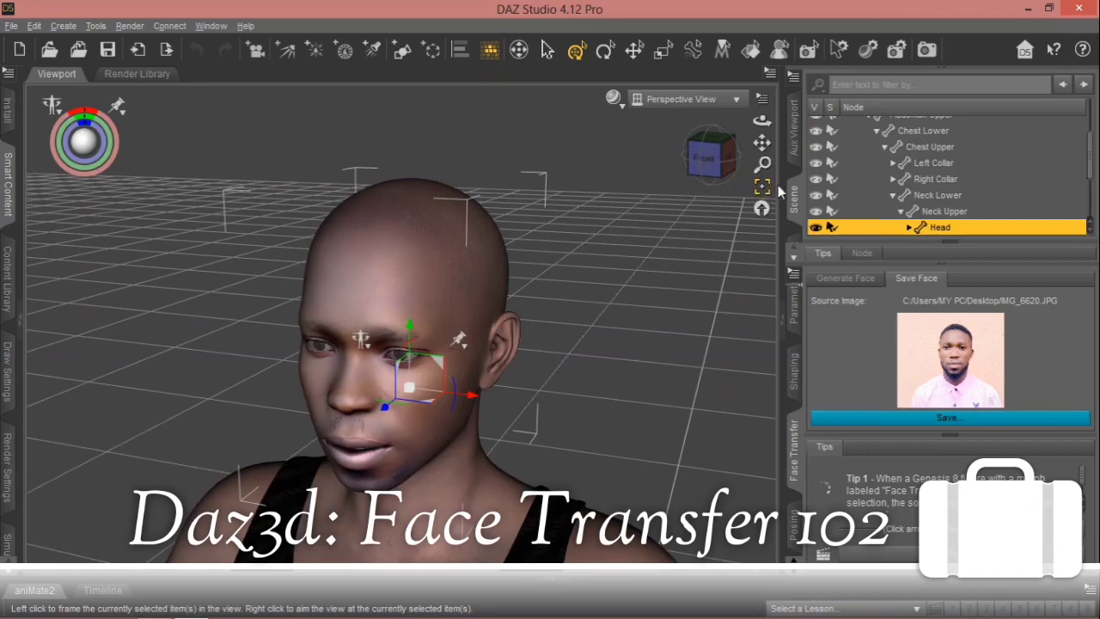
left_click_drag(761, 120, 734, 122)
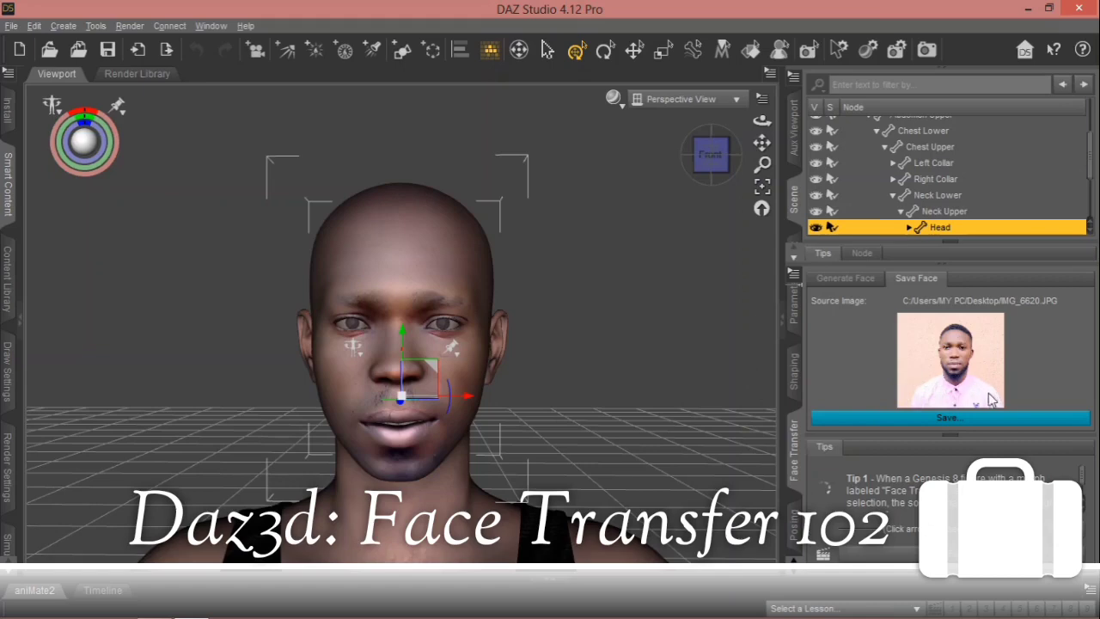
- Save the face transfer to My DAZ 3D Library, labelling the shape with the subject's name
left_click(976, 419)
left_click(954, 419)
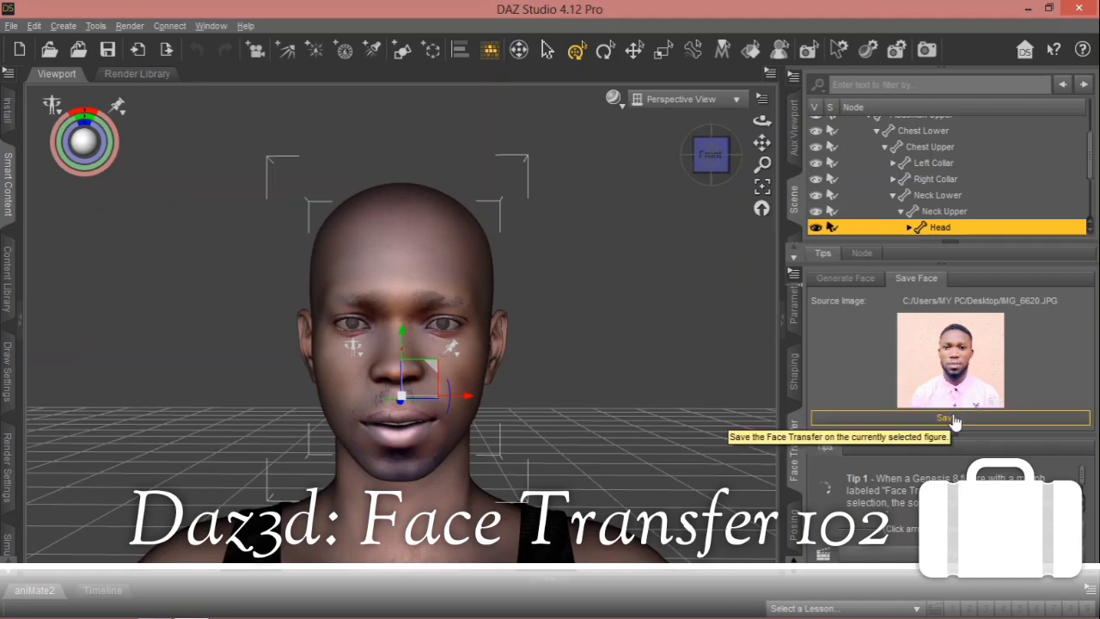
left_click(952, 419)
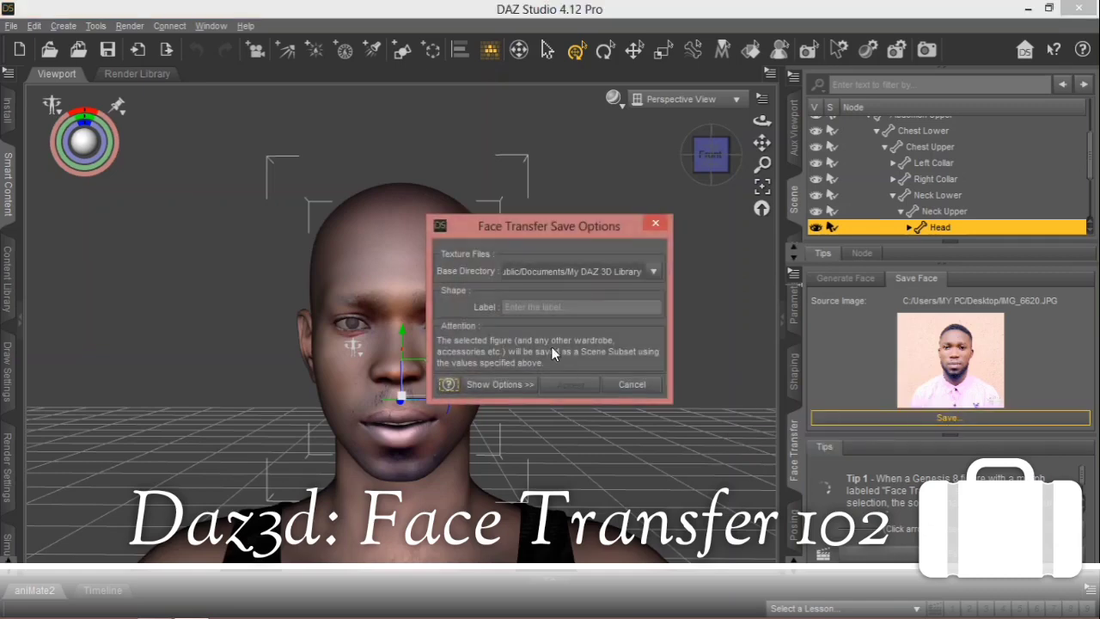
left_click(528, 310)
type("tem")
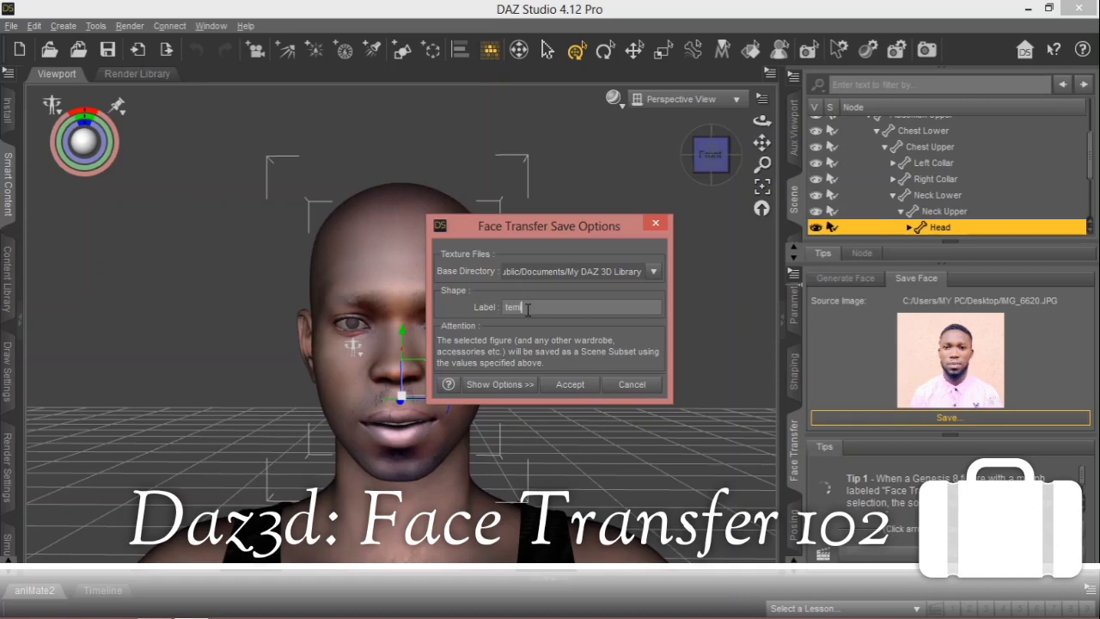
left_click(571, 385)
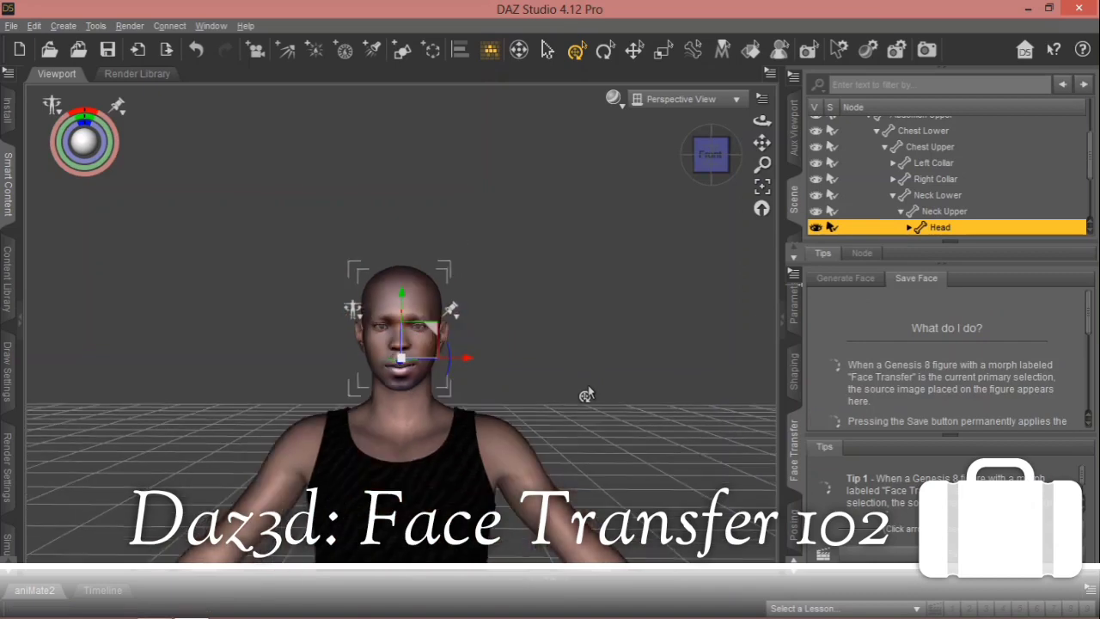
- Select the whole Genesis 8 Male figure and inspect its face and upper body
left_click(438, 465)
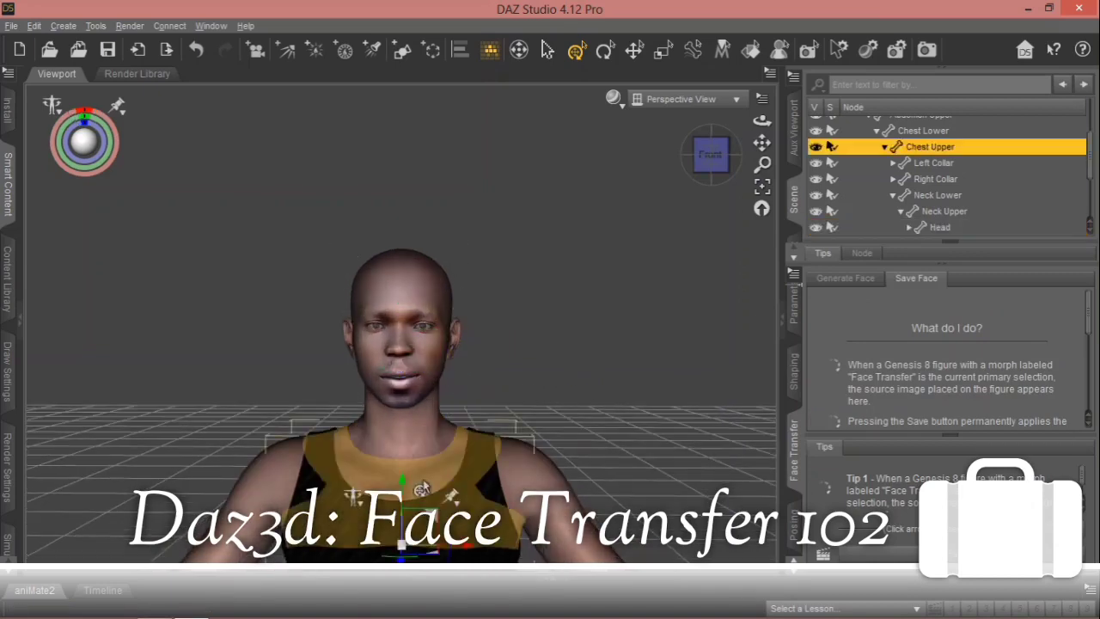
left_click(425, 481)
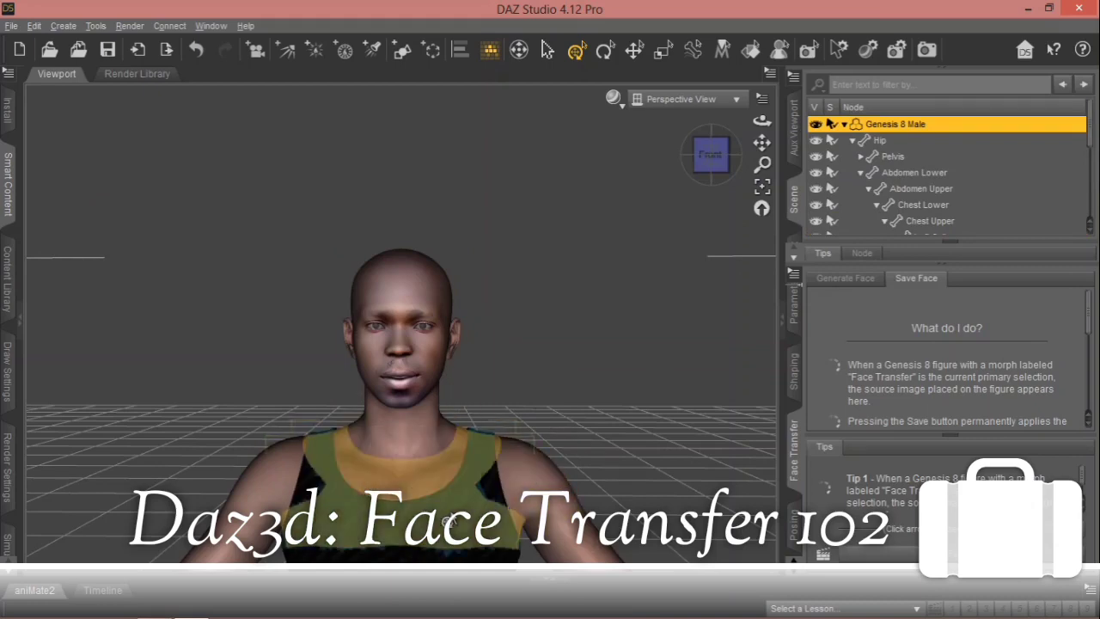
scroll(447, 520, "down", 2)
scroll(448, 520, "down", 4)
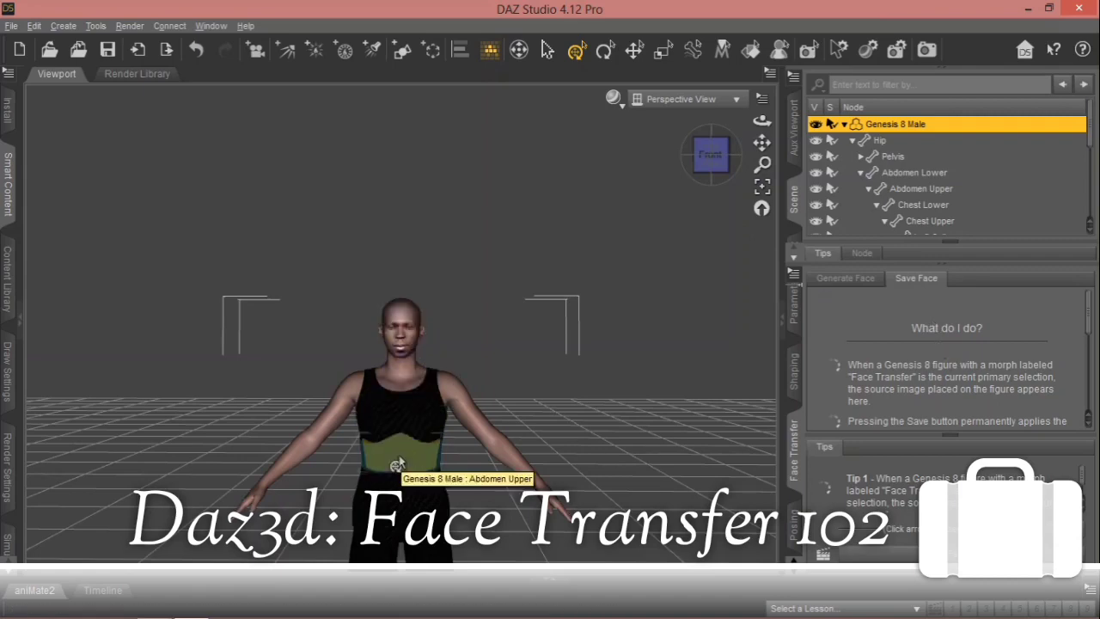
scroll(398, 465, "up", 6)
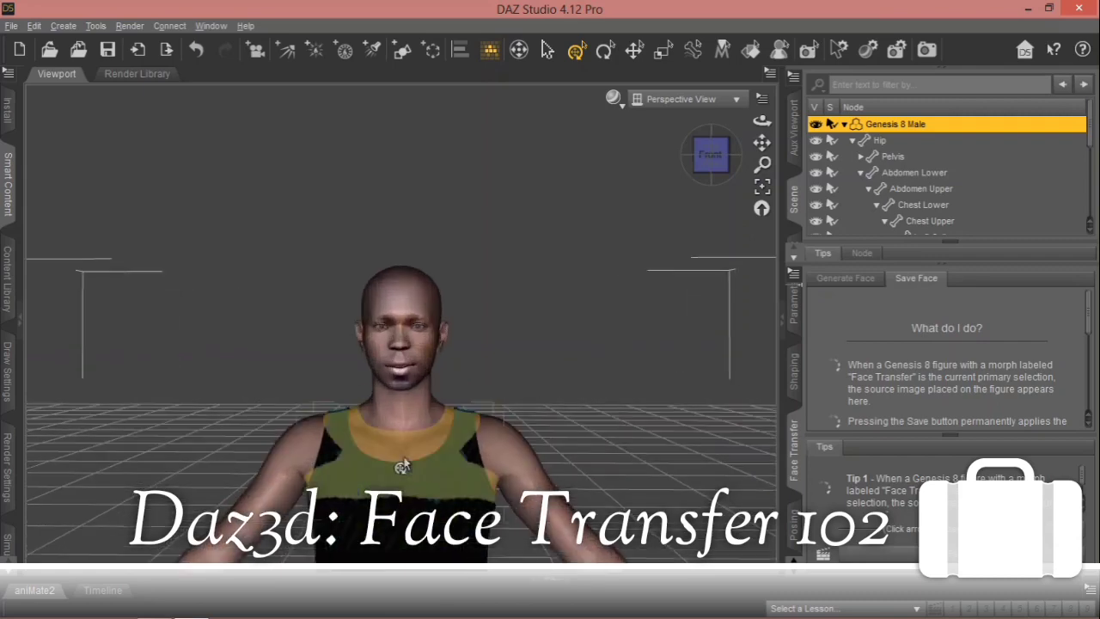
scroll(403, 465, "up", 2)
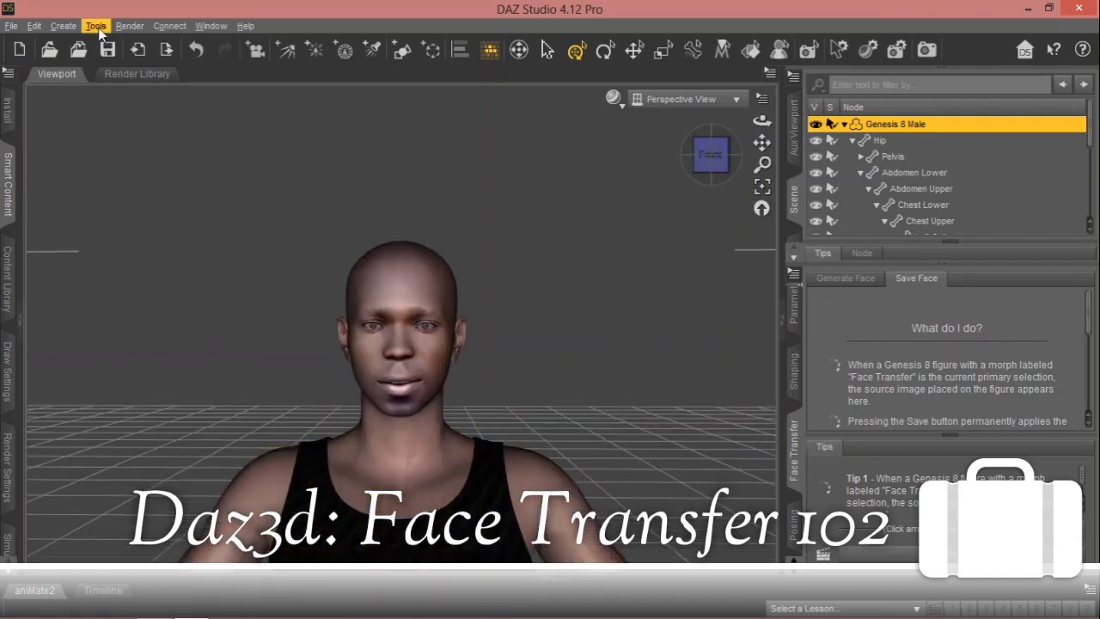
- Save the scene as a .duf file in femtech Studio 3d under the subject's name prefixed with Mr., and collapse the Genesis 8 Male hierarchy
left_click(106, 51)
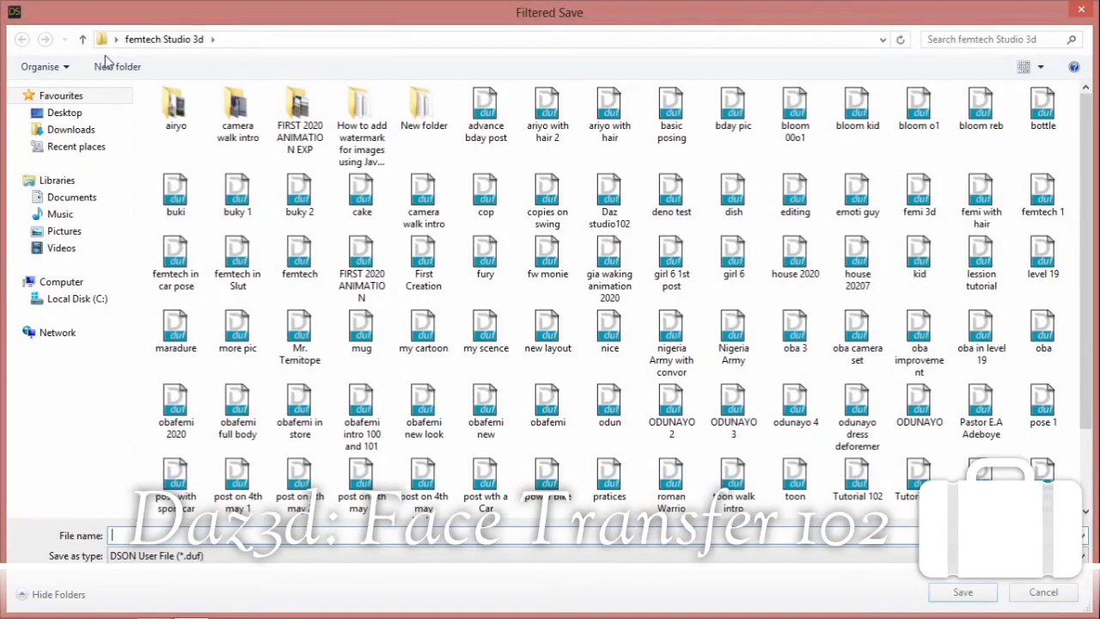
type("mr")
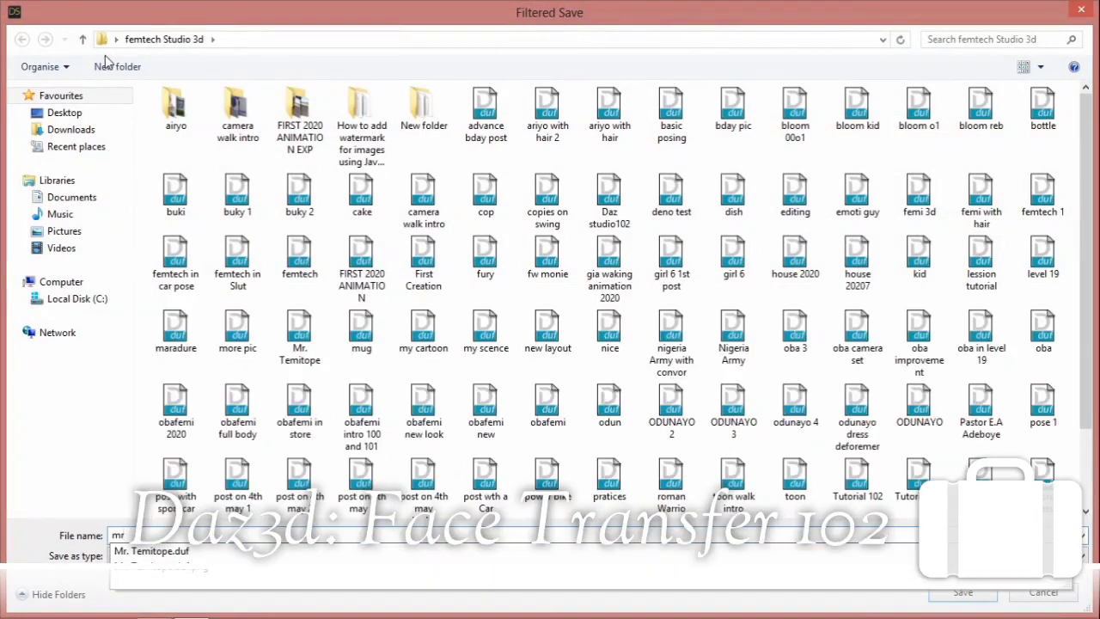
key("BackSpace")
key("BackSpace")
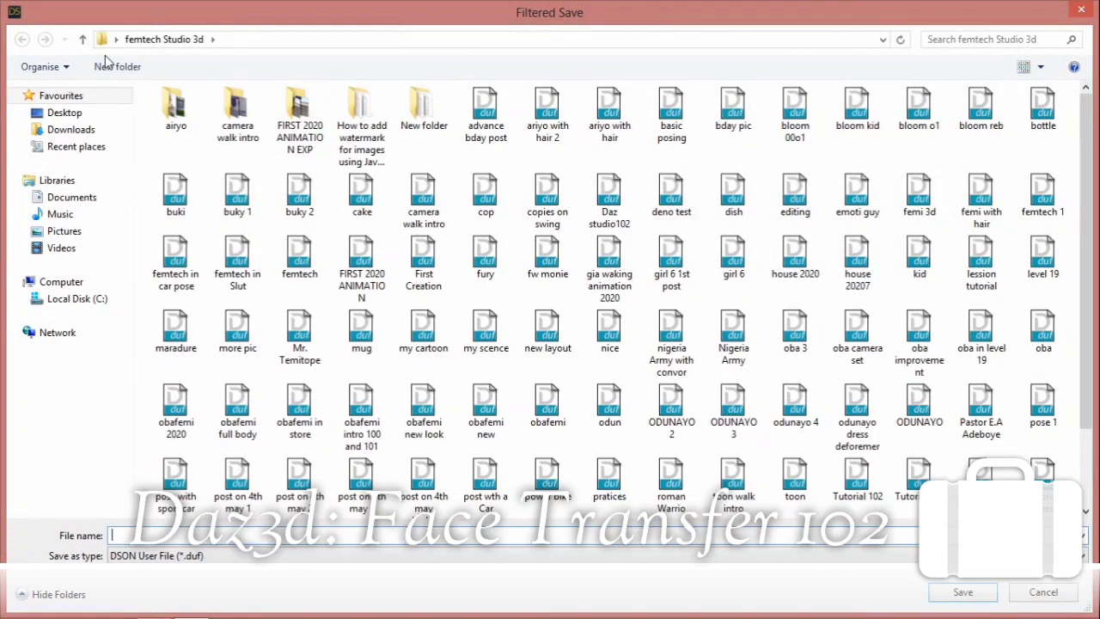
type("Mr.")
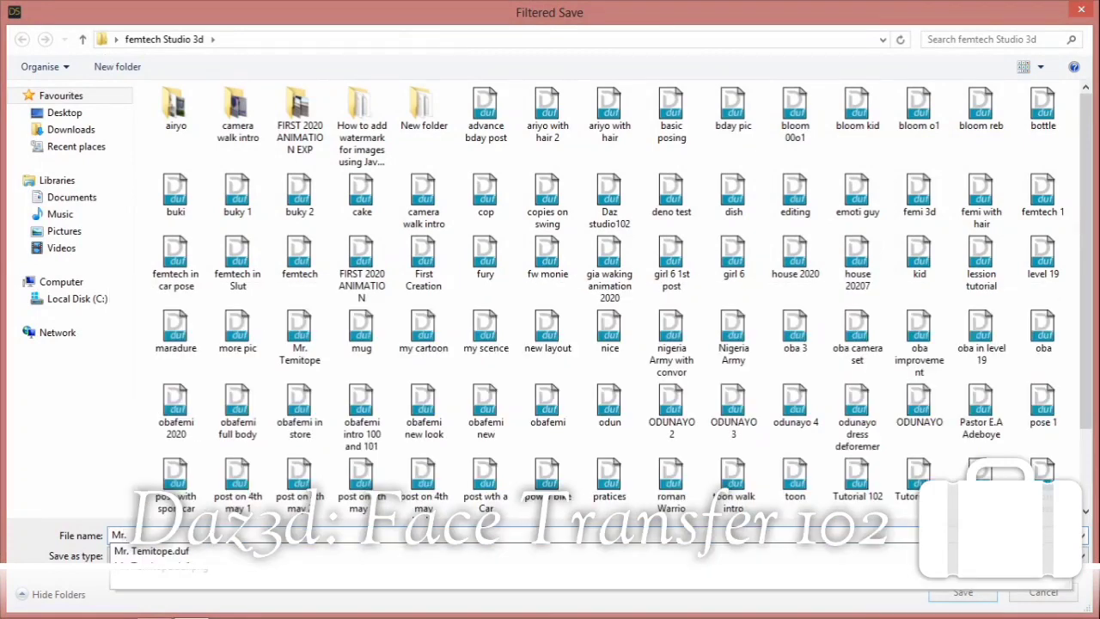
type(" temi")
key("Return")
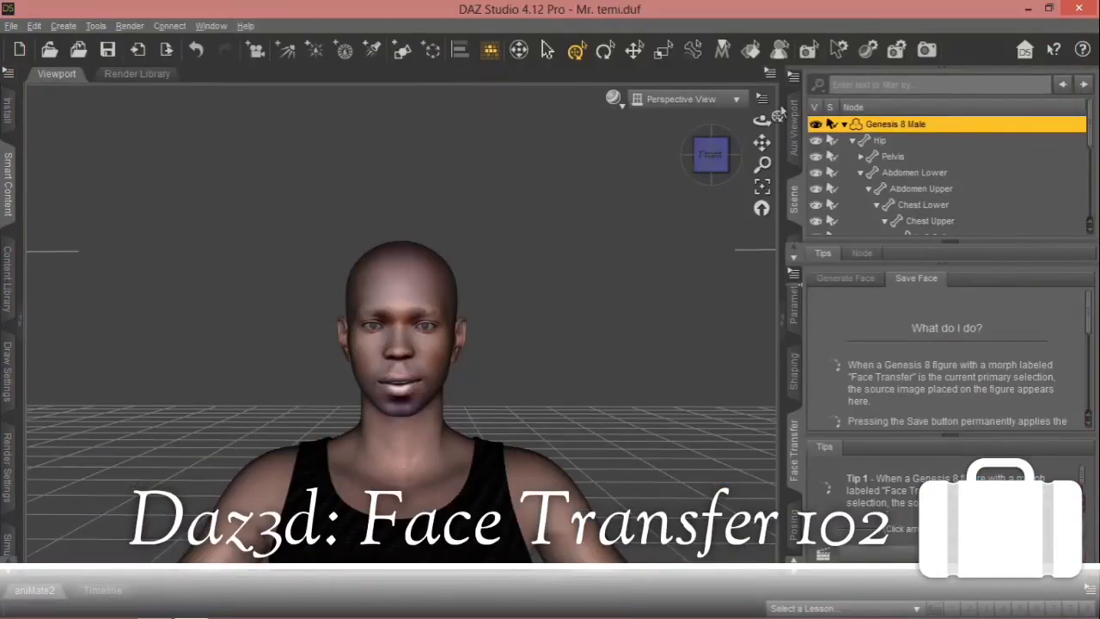
left_click(845, 124)
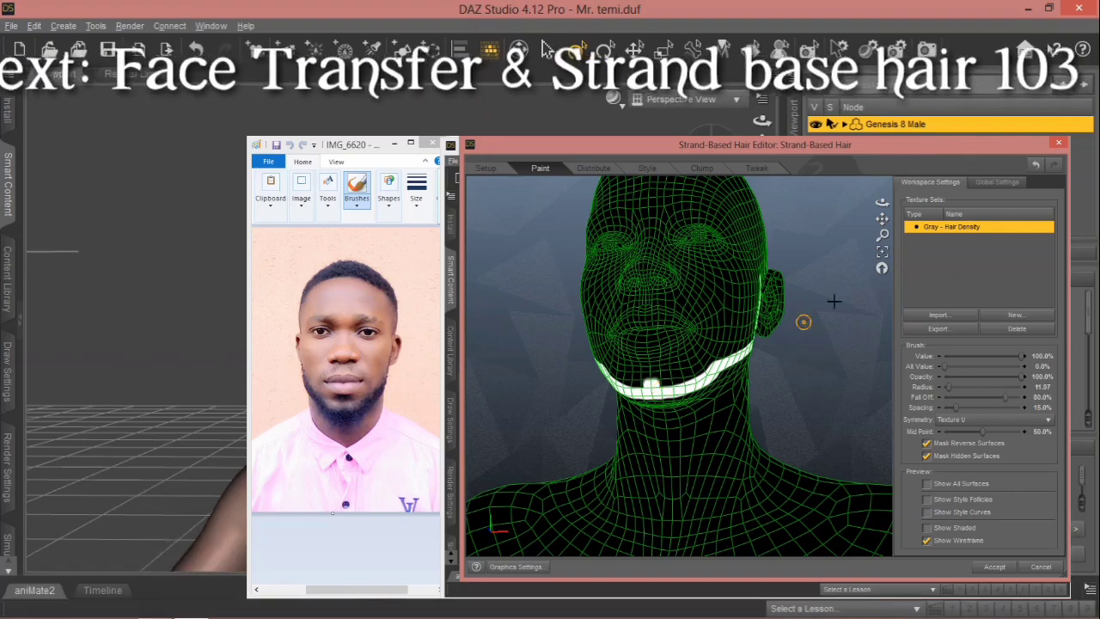
- View the head's side profile in the Strand-Based Hair Editor to examine the hair density painted along the jaw
left_click_drag(881, 208, 833, 209)
left_click_drag(697, 216, 682, 214)
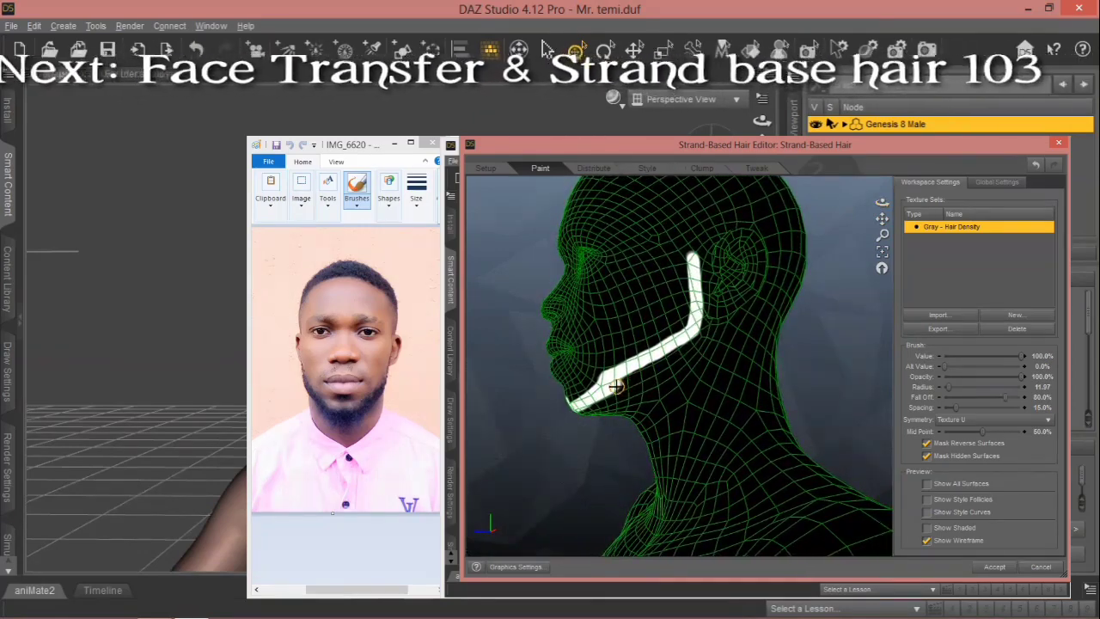